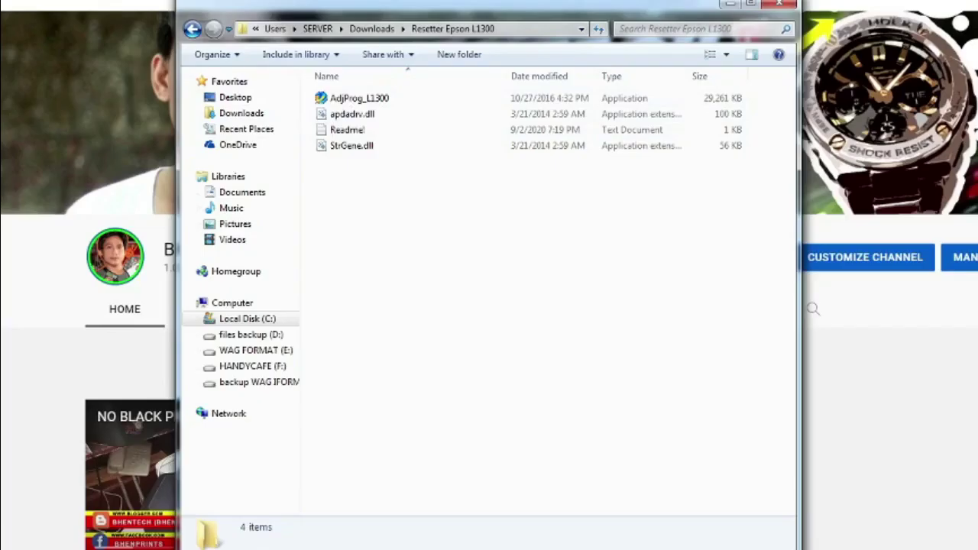
Step: Enlarge the file icons in the Resetter Epson L1300 folder and launch the AdjProg_L1300 application
{"action": "left_click_drag", "start_coordinate": [799, 275], "coordinate": [977, 275]}
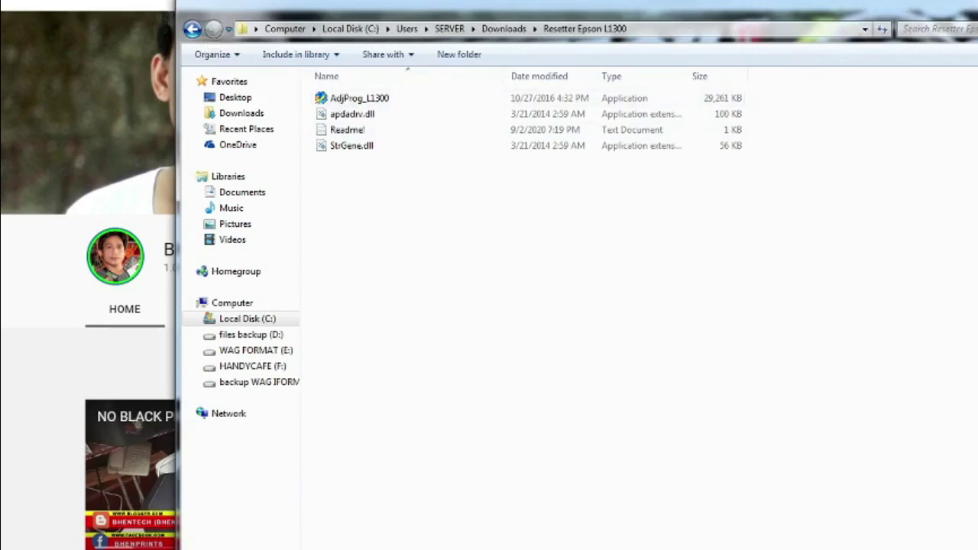
{"action": "scroll", "coordinate": [359, 115], "scroll_direction": "up", "scroll_amount": 3}
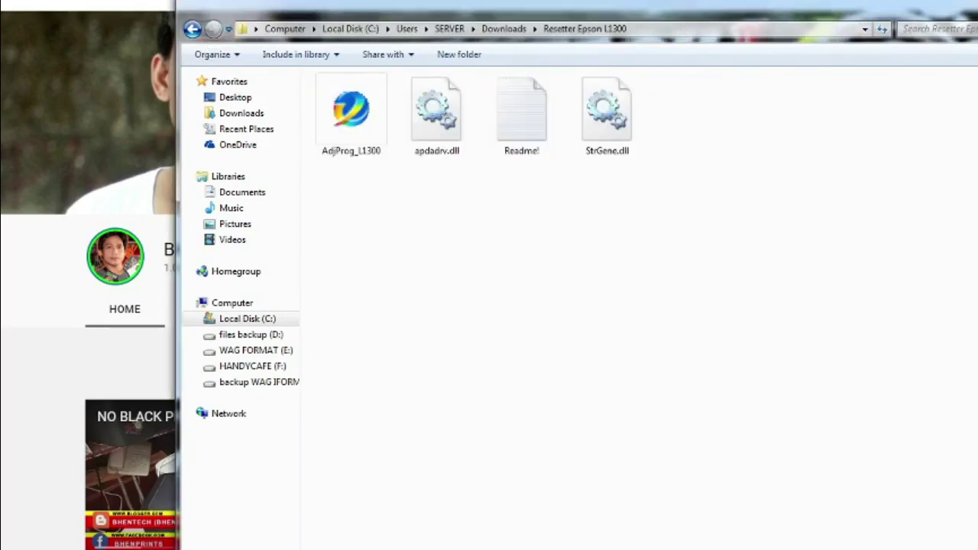
{"action": "scroll", "coordinate": [393, 210], "scroll_direction": "up", "scroll_amount": 2}
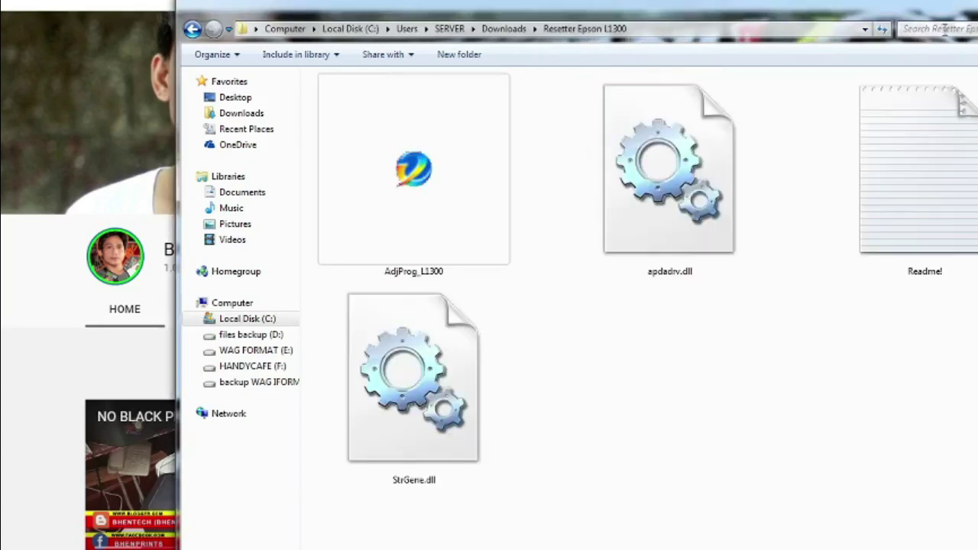
{"action": "left_click", "coordinate": [417, 176]}
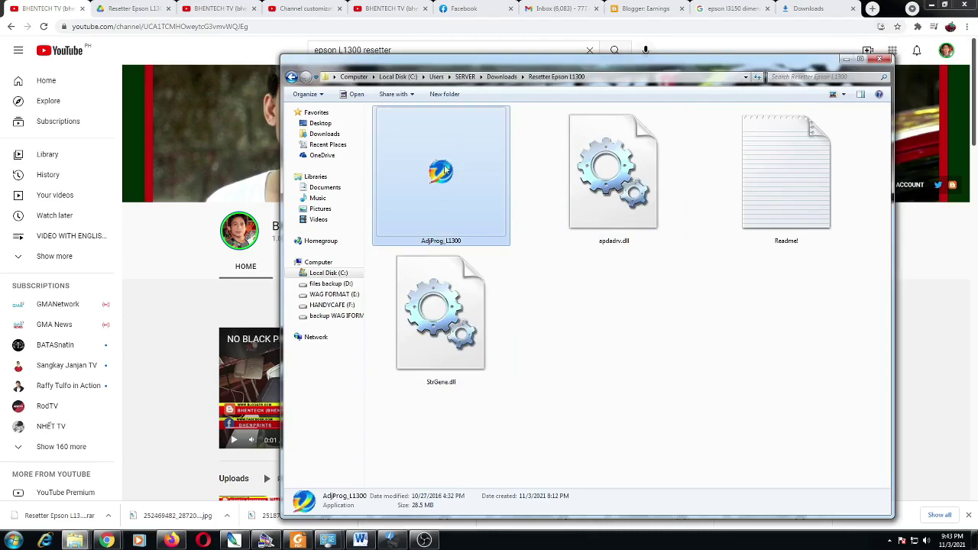
{"action": "double_click", "coordinate": [446, 173]}
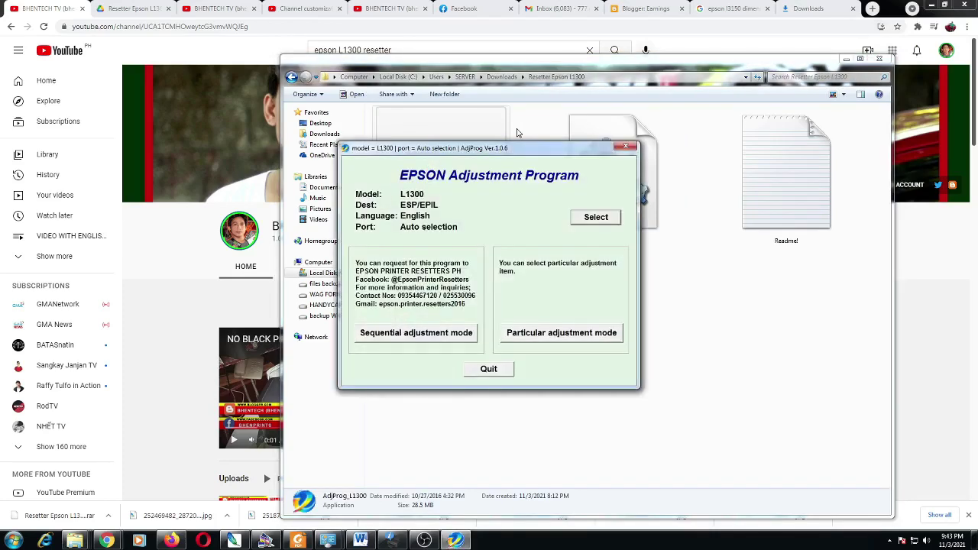
{"action": "left_click_drag", "start_coordinate": [479, 150], "coordinate": [474, 109]}
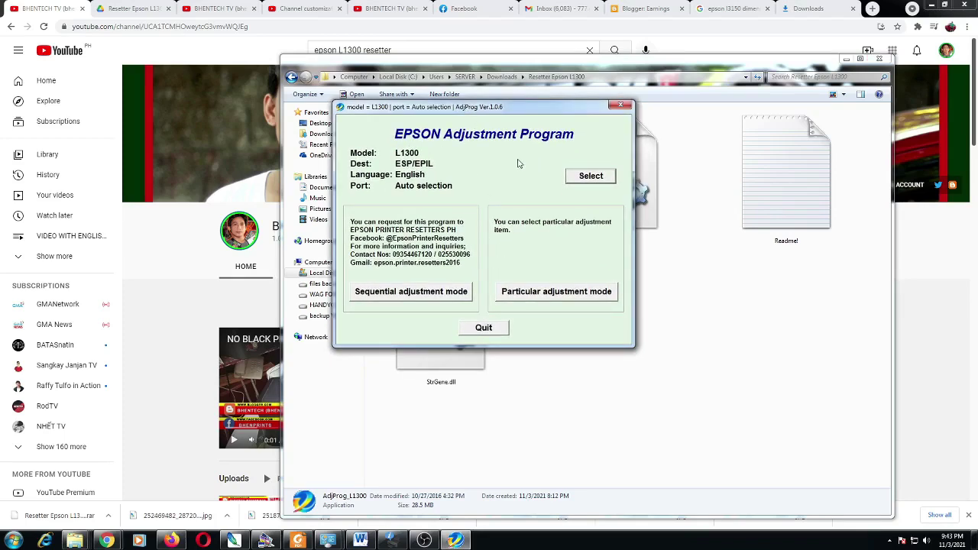
Step: Set the adjustment program's port to USB007 (L1300 Series) and accept the settings
{"action": "left_click", "coordinate": [590, 180]}
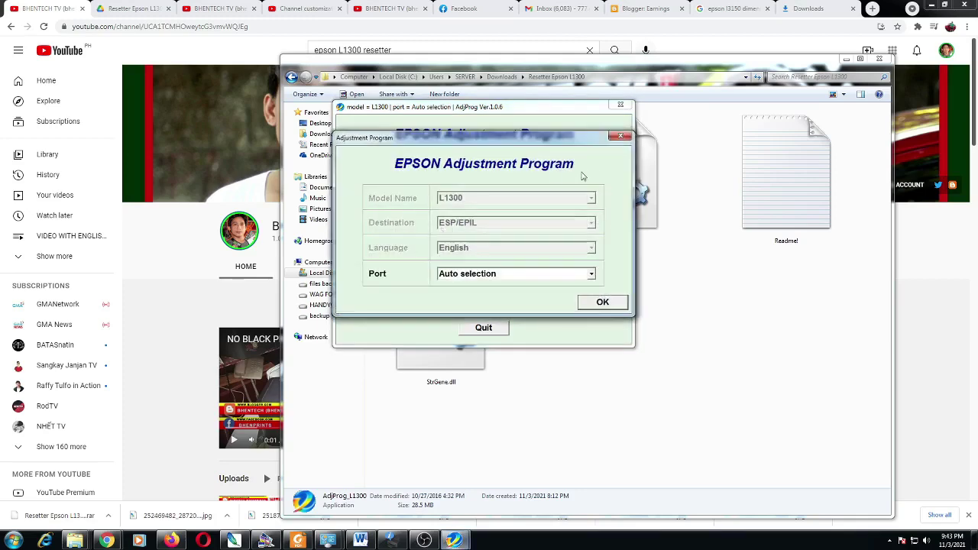
{"action": "left_click_drag", "start_coordinate": [550, 153], "coordinate": [278, 93]}
{"action": "left_click", "coordinate": [247, 216]}
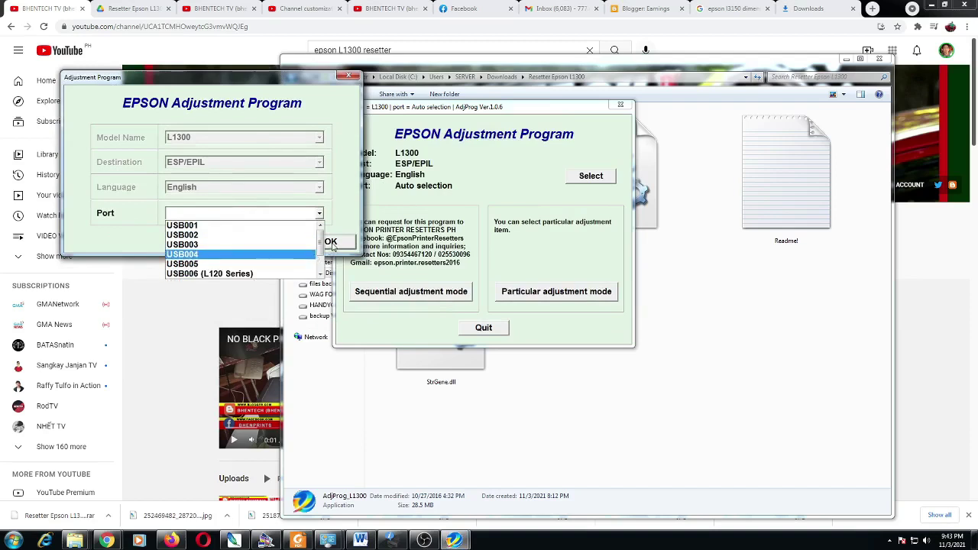
{"action": "left_click", "coordinate": [319, 214]}
{"action": "left_click", "coordinate": [319, 214]}
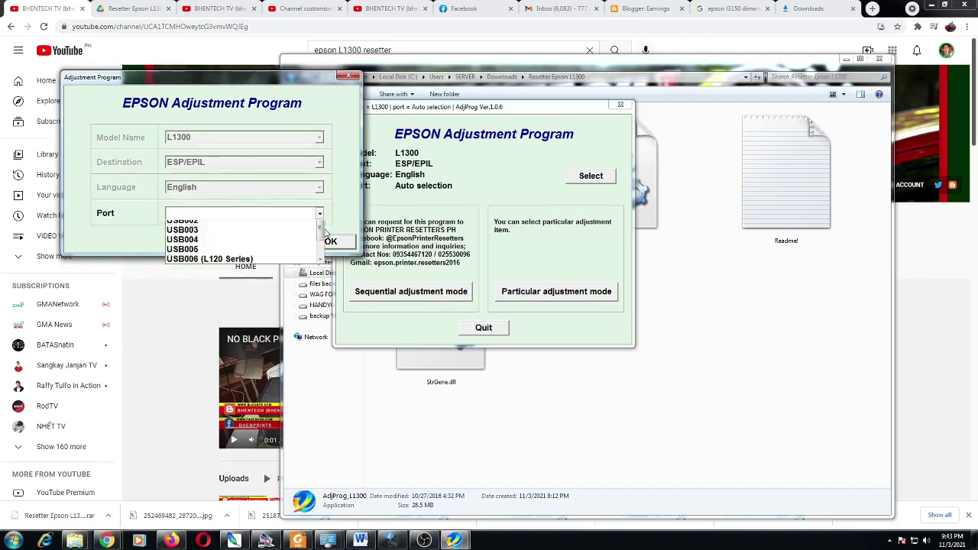
{"action": "scroll", "coordinate": [319, 242], "scroll_direction": "down", "scroll_amount": 3}
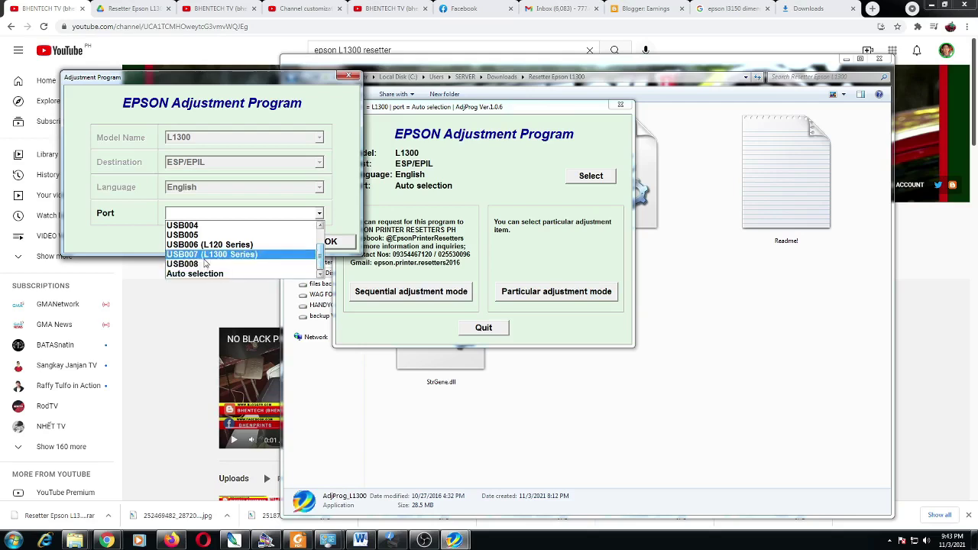
{"action": "left_click", "coordinate": [302, 86]}
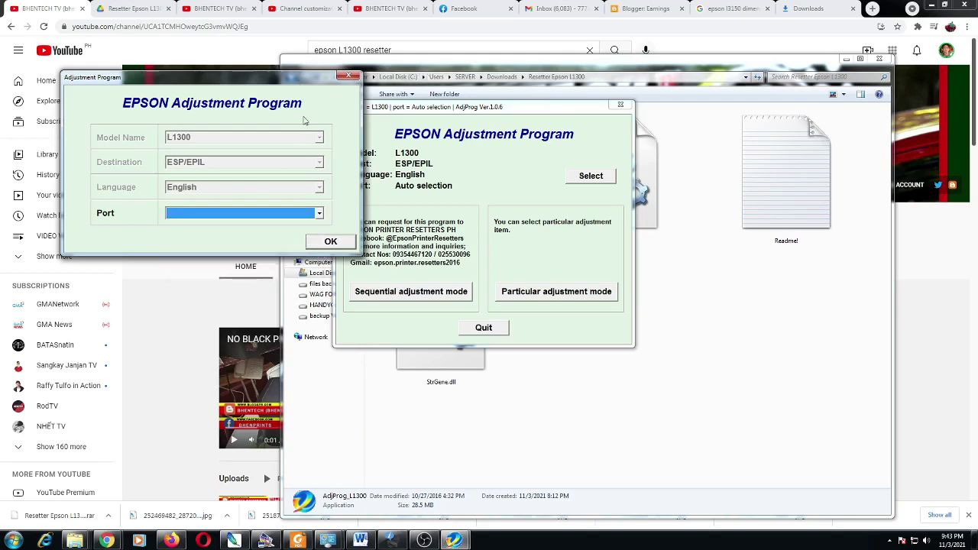
{"action": "left_click", "coordinate": [320, 213]}
{"action": "left_click_drag", "start_coordinate": [321, 243], "coordinate": [322, 261]}
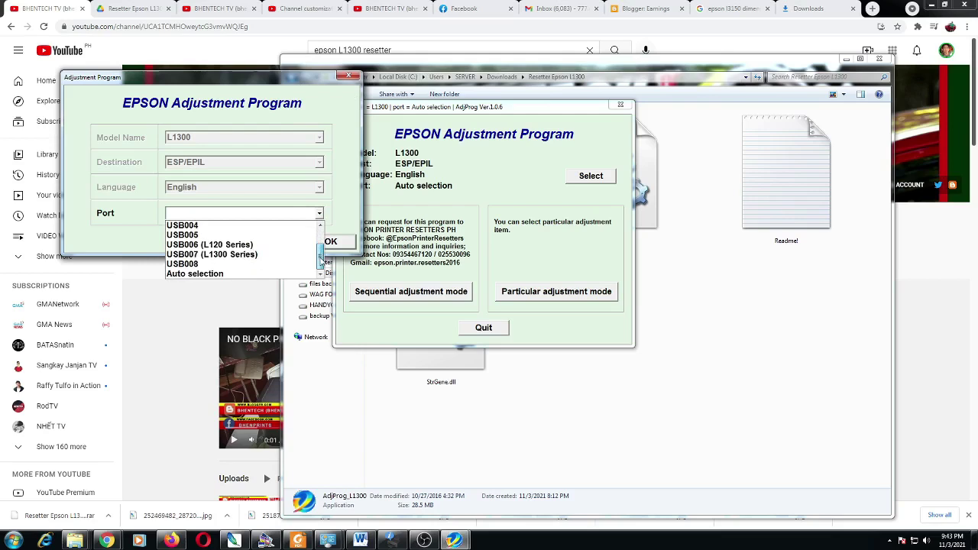
{"action": "left_click", "coordinate": [215, 255]}
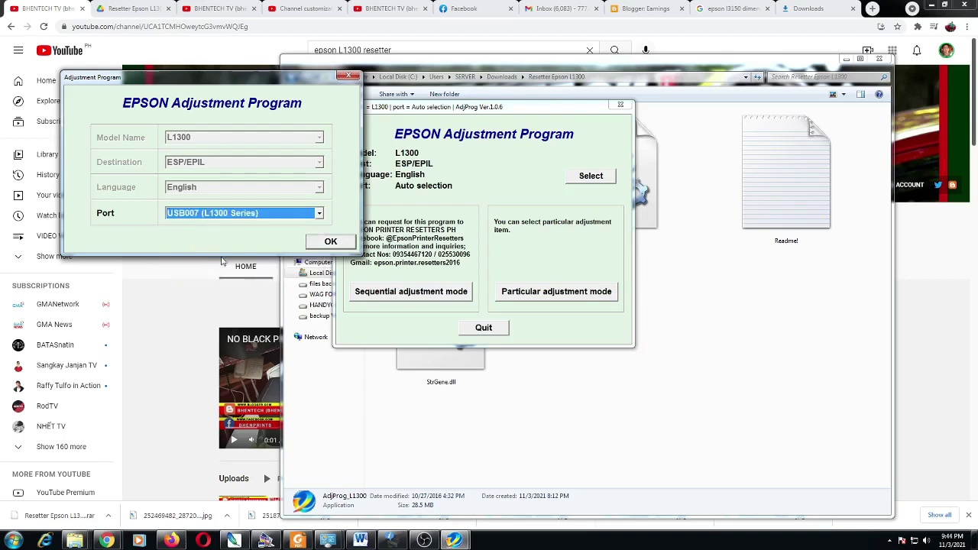
{"action": "left_click", "coordinate": [330, 241]}
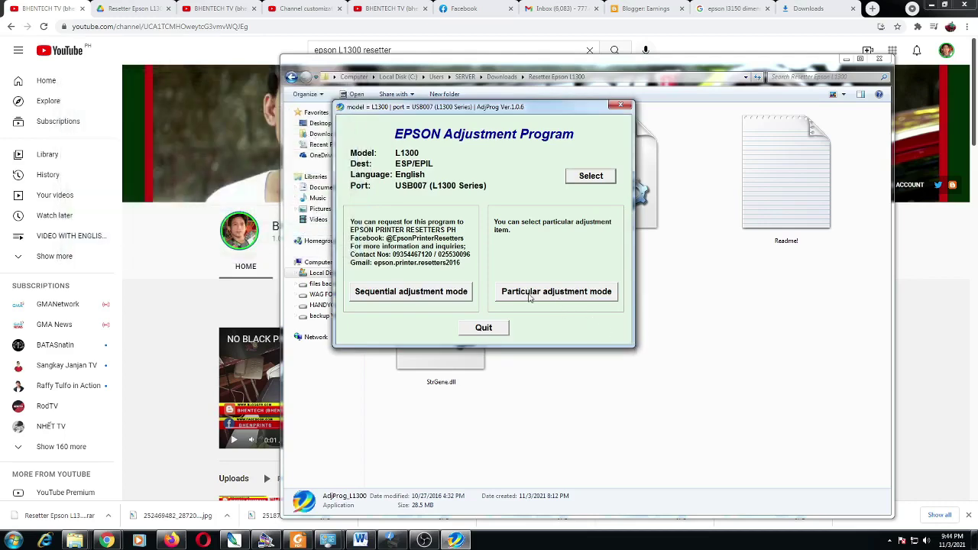
Step: Enter particular adjustment mode and open the Waste ink pad counter maintenance item
{"action": "left_click", "coordinate": [530, 295]}
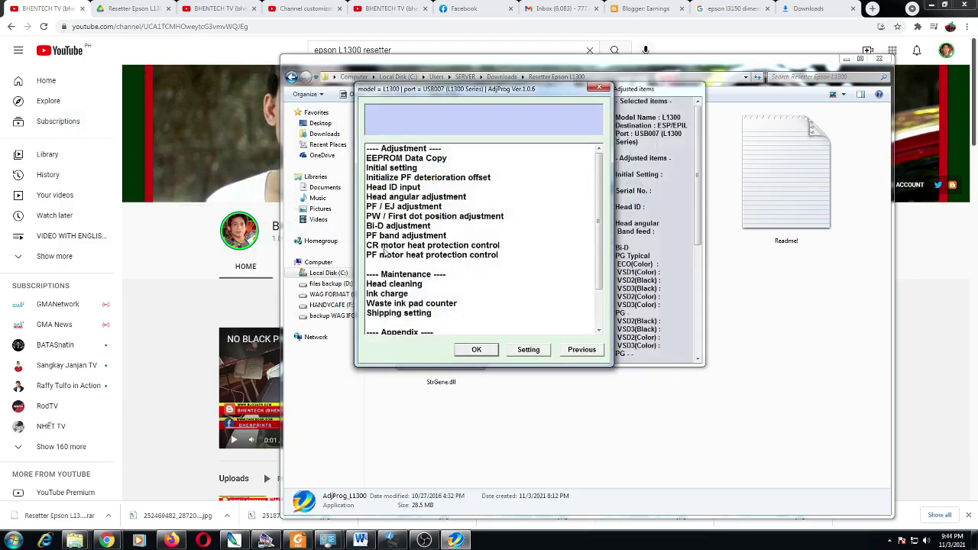
{"action": "left_click", "coordinate": [395, 305]}
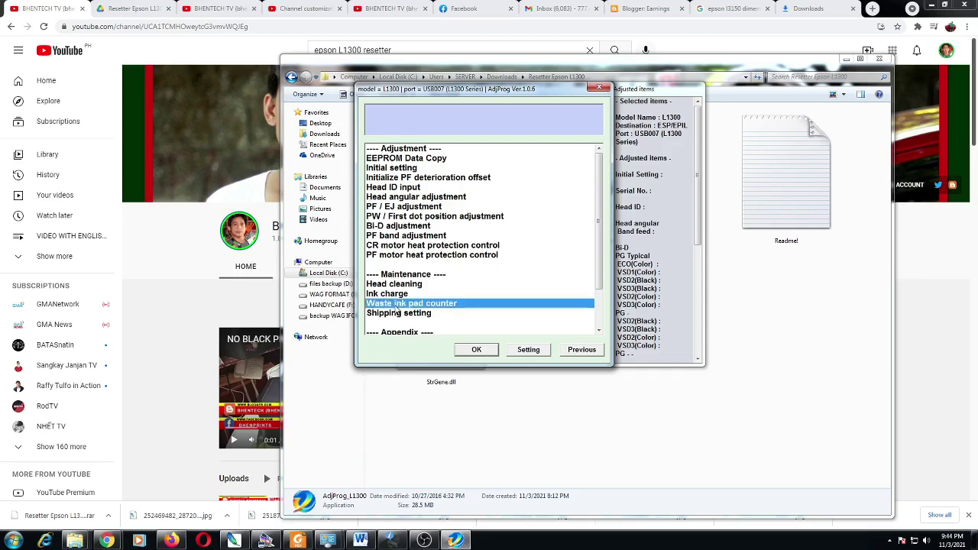
{"action": "left_click", "coordinate": [468, 351]}
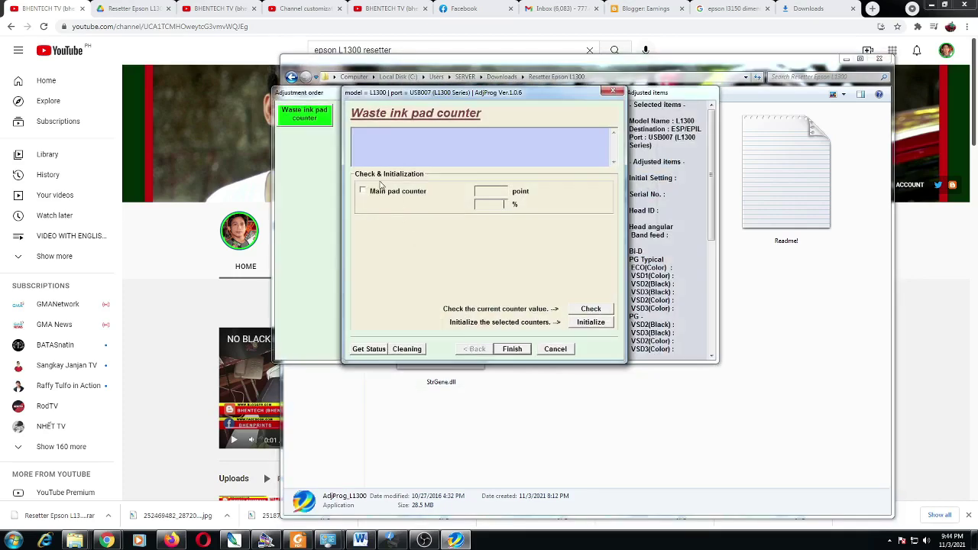
Step: Check the current value of the printer's main waste ink pad counter
{"action": "left_click", "coordinate": [371, 194]}
{"action": "left_click", "coordinate": [594, 310]}
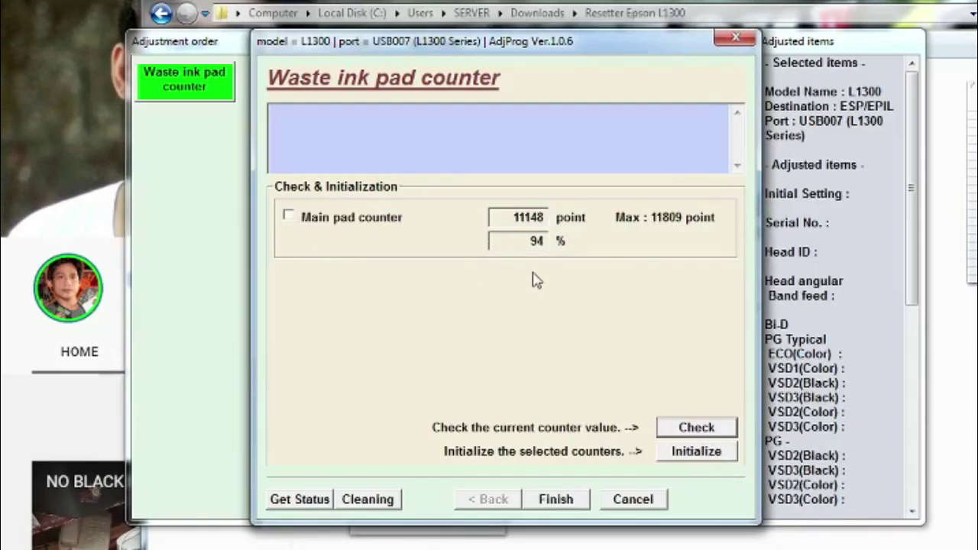
{"action": "left_click_drag", "start_coordinate": [583, 54], "coordinate": [682, 69]}
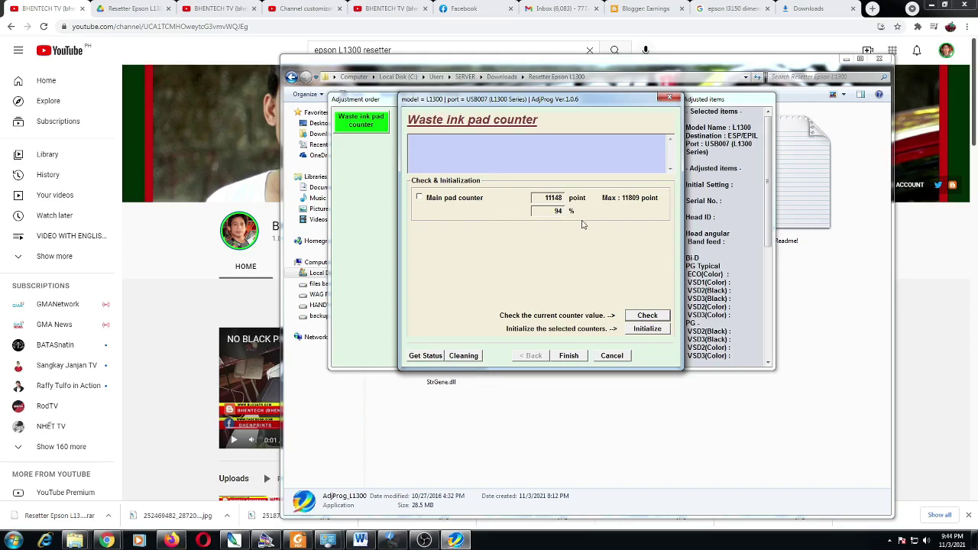
Step: Select the main pad counter for initialization and try to initialize it, dismissing the resulting message
{"action": "left_click", "coordinate": [420, 198]}
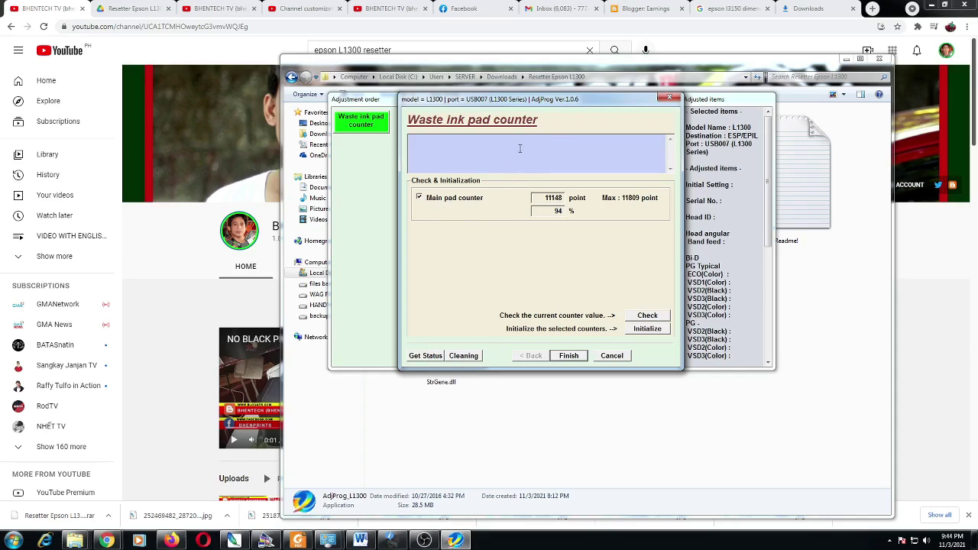
{"action": "left_click_drag", "start_coordinate": [580, 100], "coordinate": [504, 63]}
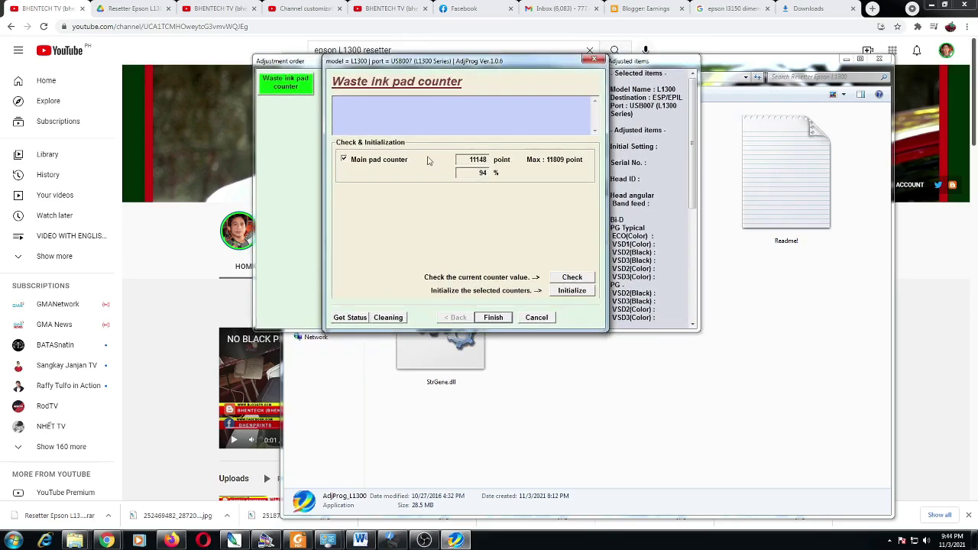
{"action": "left_click", "coordinate": [345, 161]}
{"action": "left_click", "coordinate": [570, 291]}
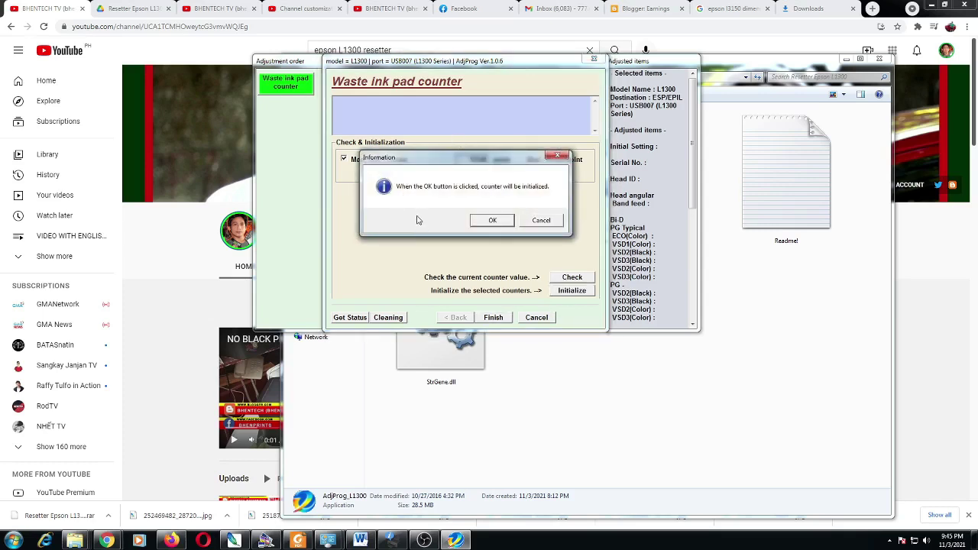
{"action": "left_click_drag", "start_coordinate": [422, 159], "coordinate": [436, 167]}
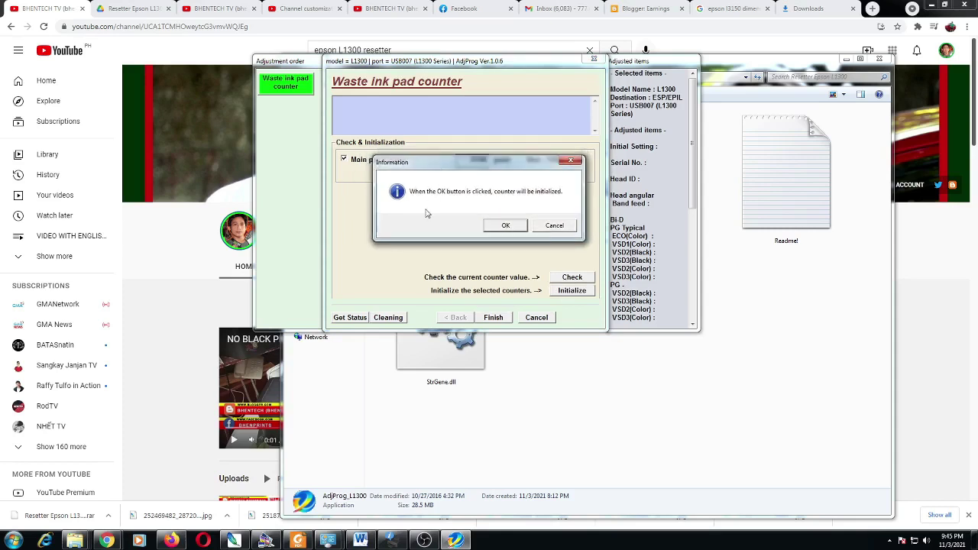
{"action": "left_click", "coordinate": [505, 227]}
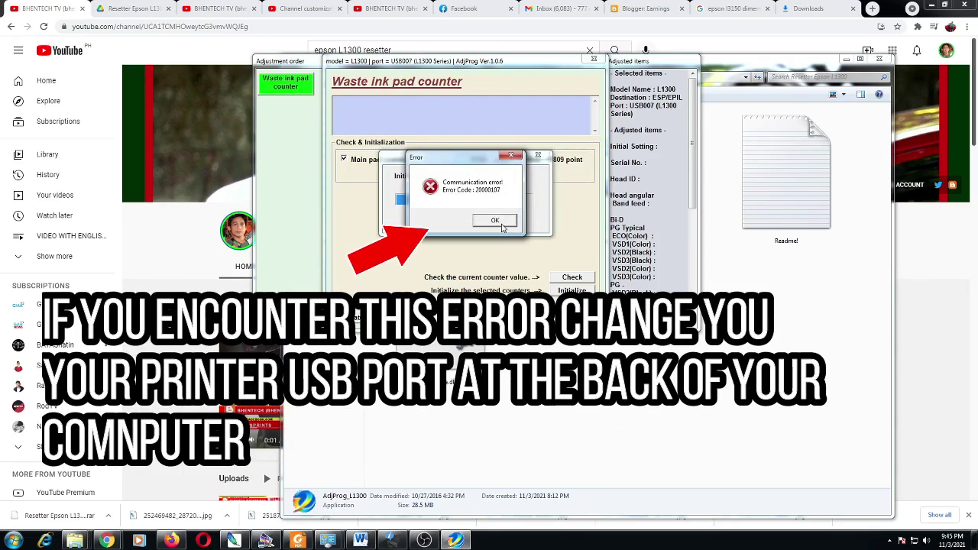
{"action": "left_click", "coordinate": [495, 221]}
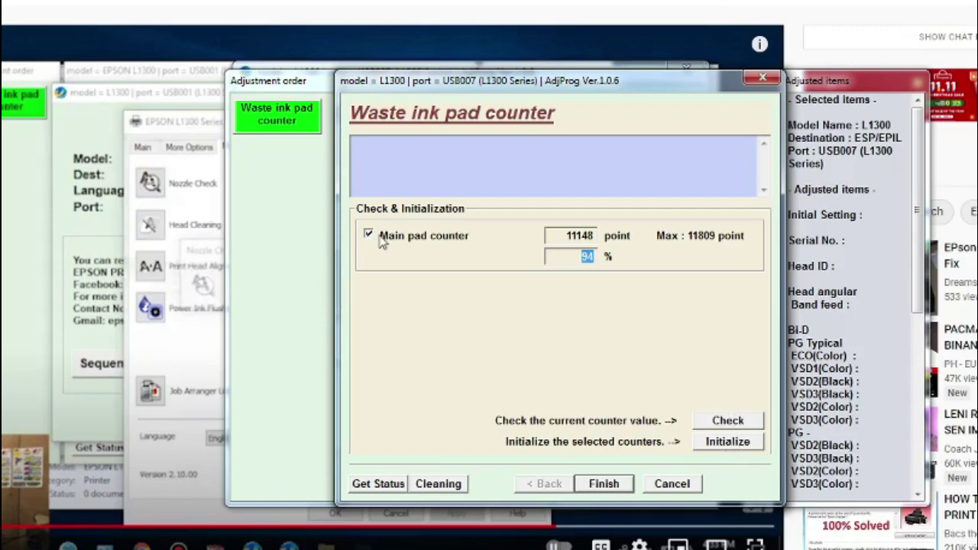
Step: Initialize the selected main pad counter again, accepting the confirmation and moving the information message aside
{"action": "left_click", "coordinate": [725, 443]}
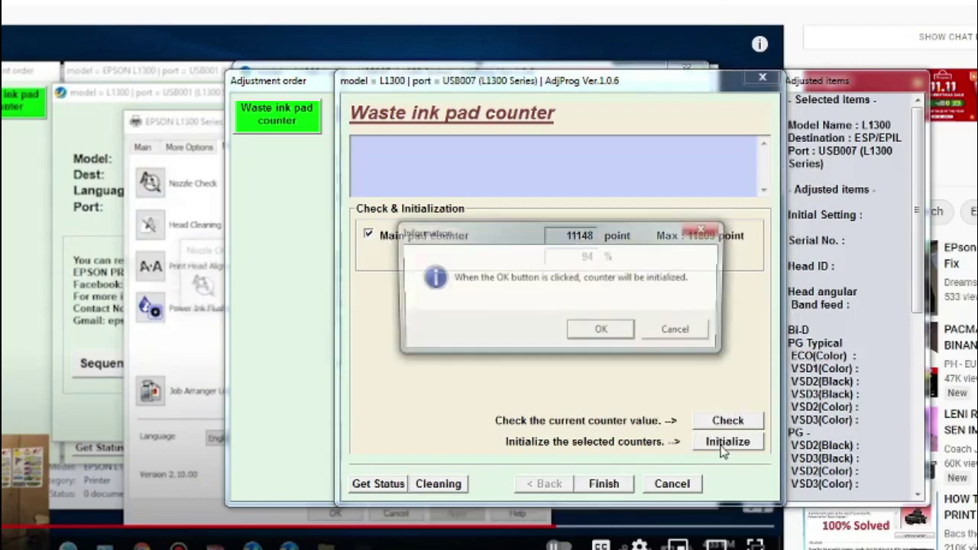
{"action": "left_click", "coordinate": [600, 331]}
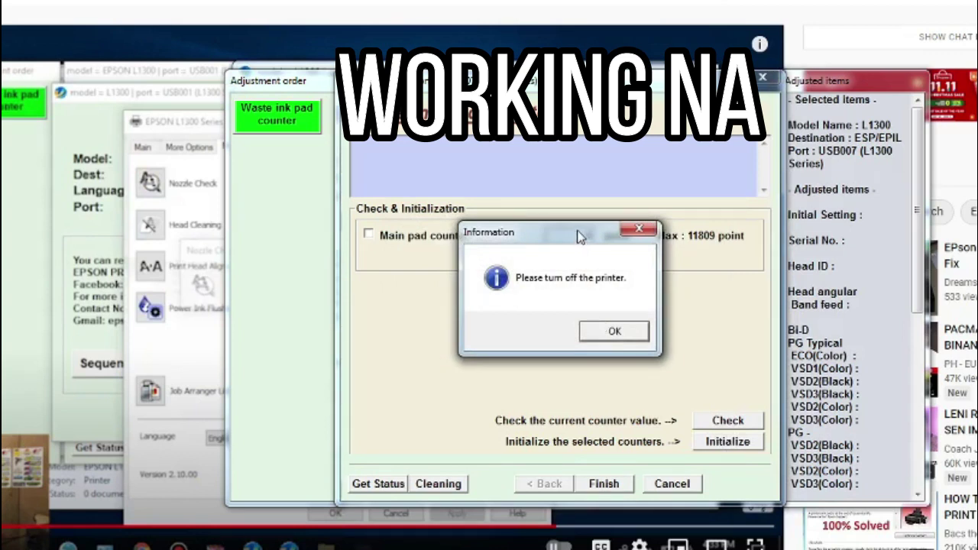
{"action": "left_click_drag", "start_coordinate": [565, 238], "coordinate": [476, 309]}
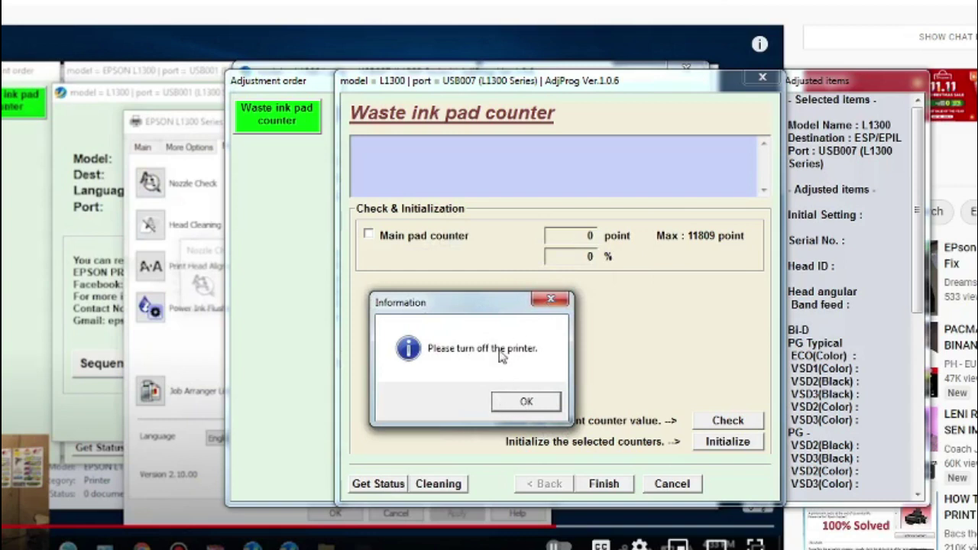
{"action": "left_click_drag", "start_coordinate": [463, 305], "coordinate": [463, 253]}
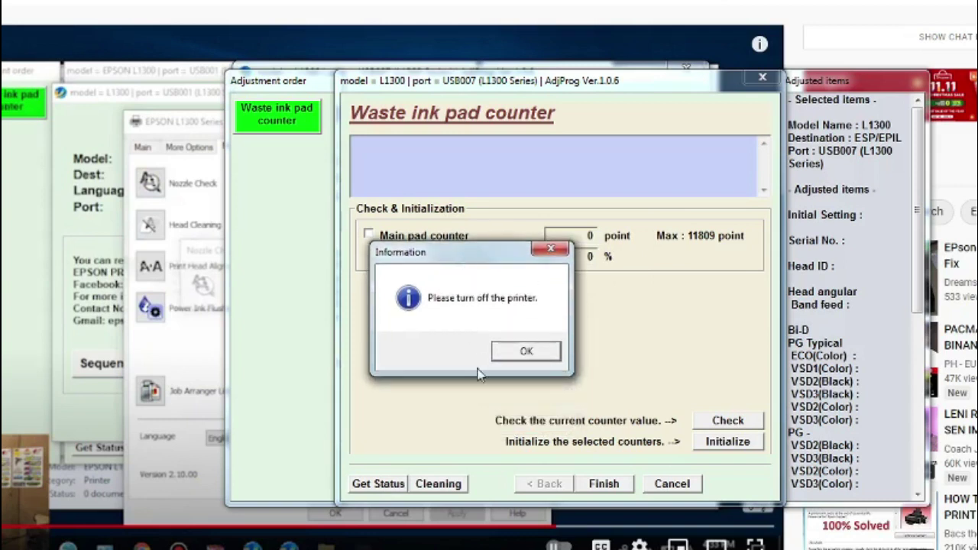